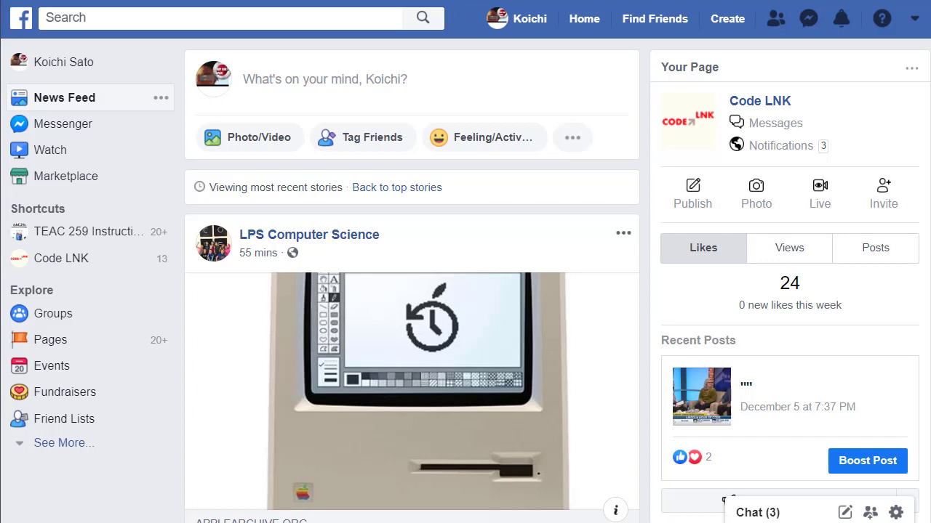
Step: Open the Download Your Information page from the Your Facebook Information section of the account settings
click(917, 20)
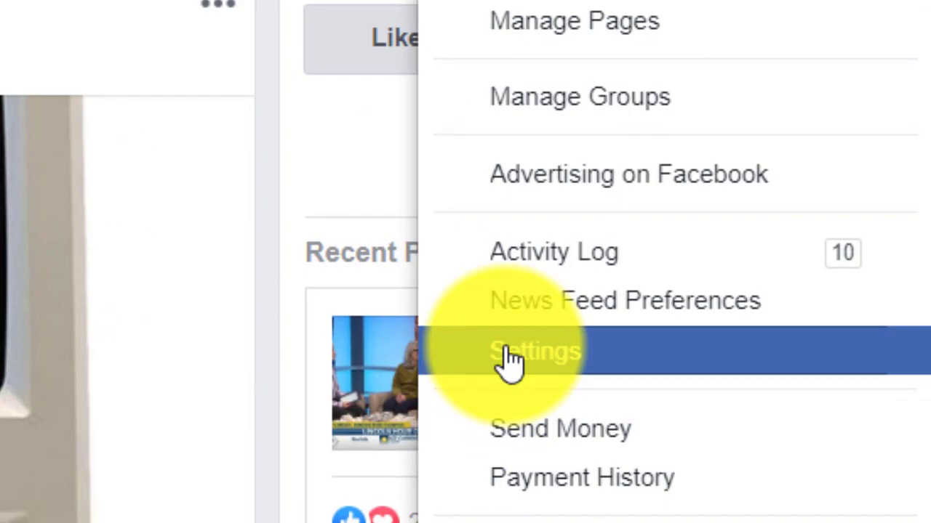
click(728, 378)
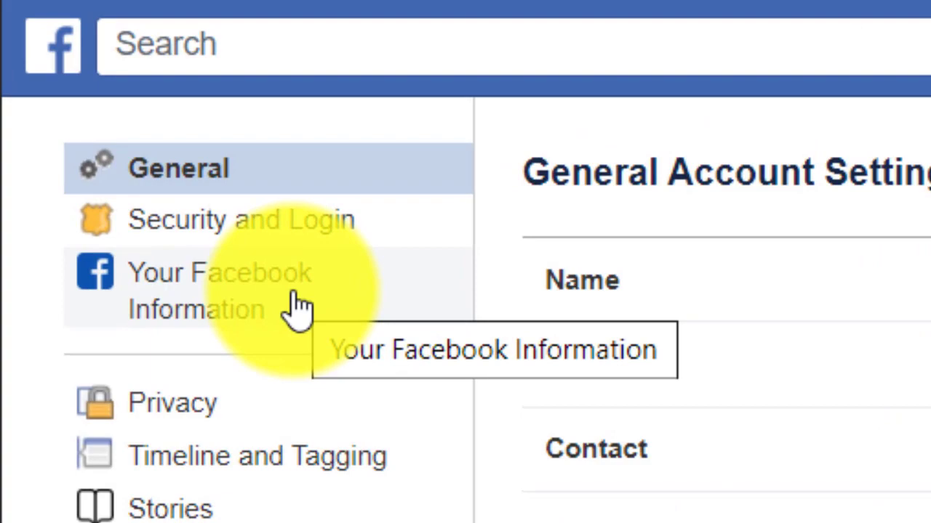
click(299, 309)
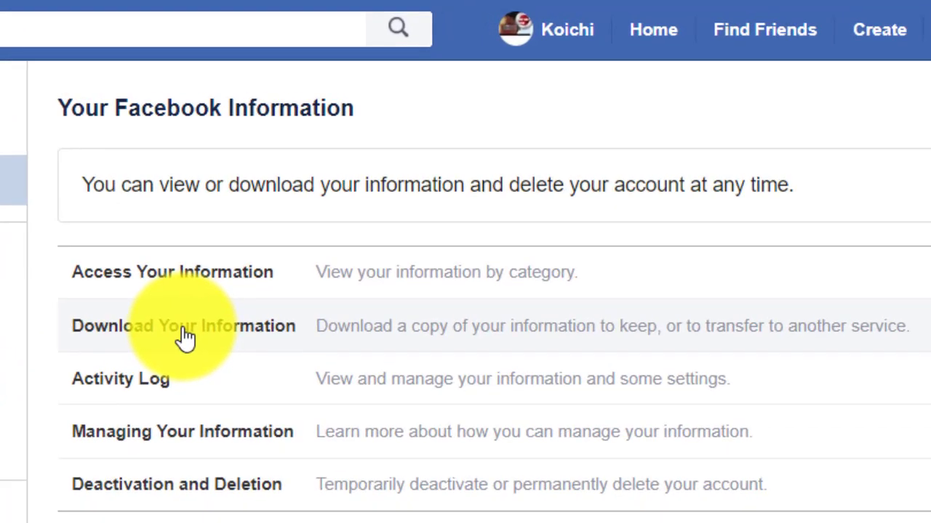
click(185, 337)
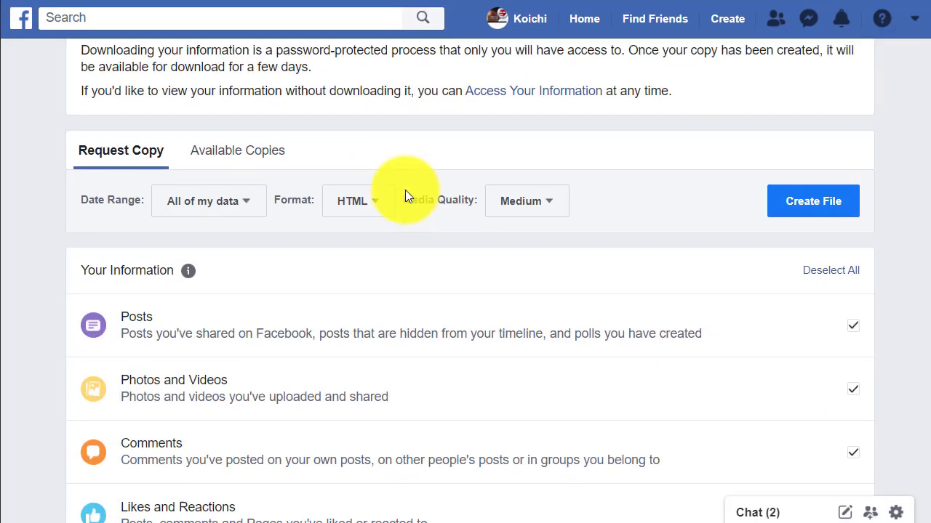
Step: Deselect all information categories for the copy and include only Photos and Videos
scroll(405, 191, down, 2)
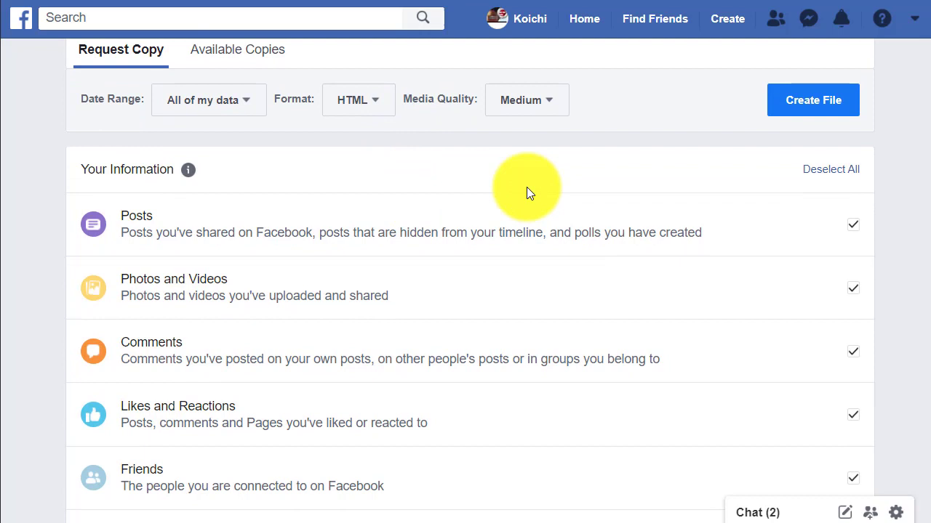
click(831, 171)
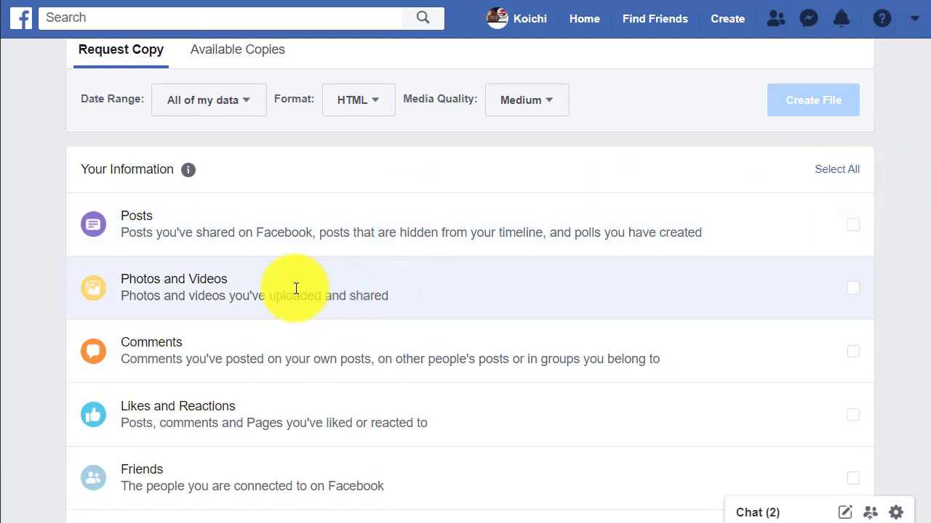
click(854, 288)
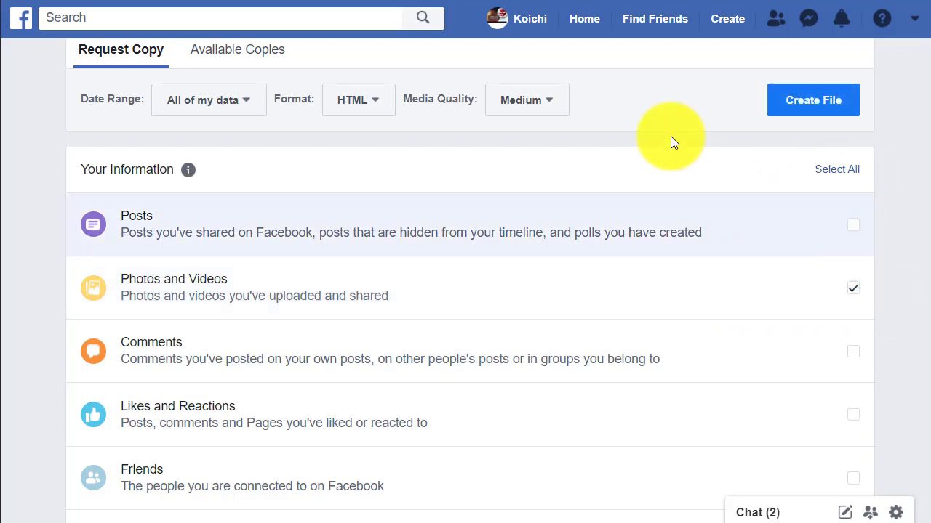
Step: Try a custom date range from January 20, 2004 to January 20, 2020 for the requested copy
click(212, 105)
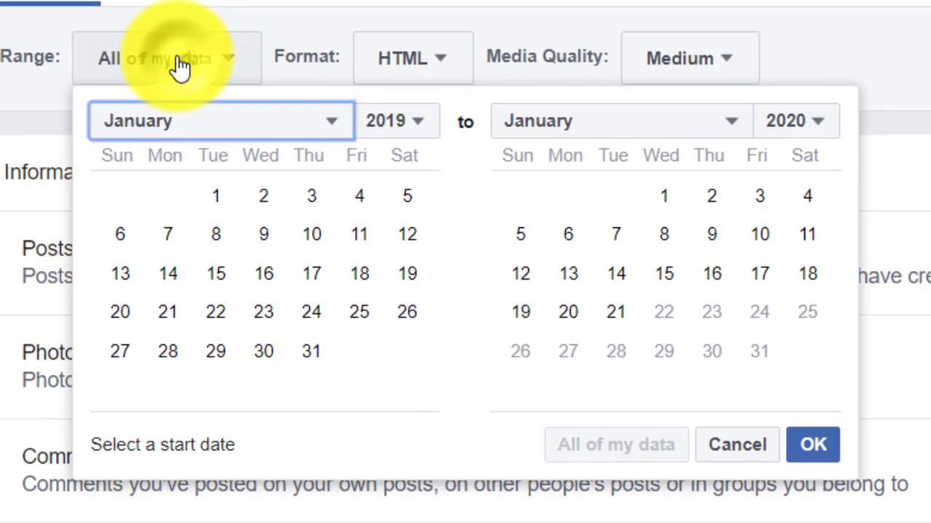
click(418, 129)
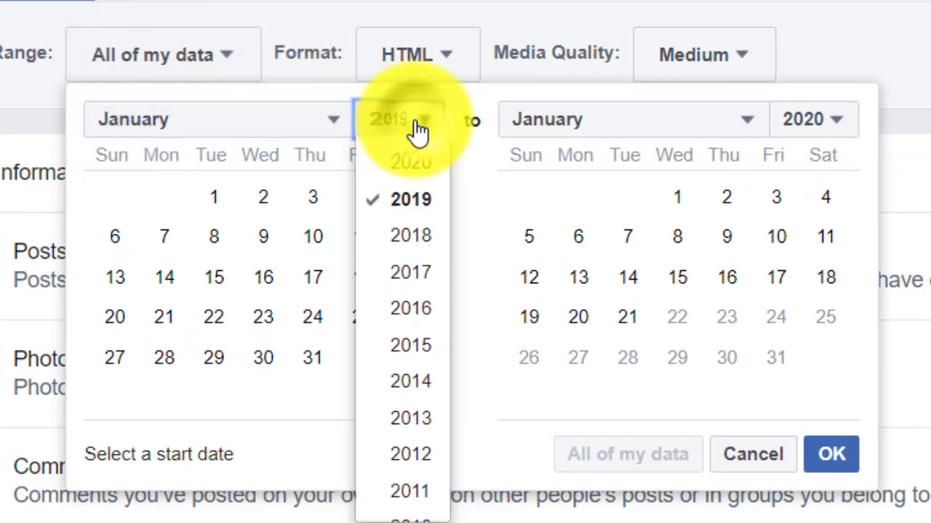
scroll(409, 332, down, 4)
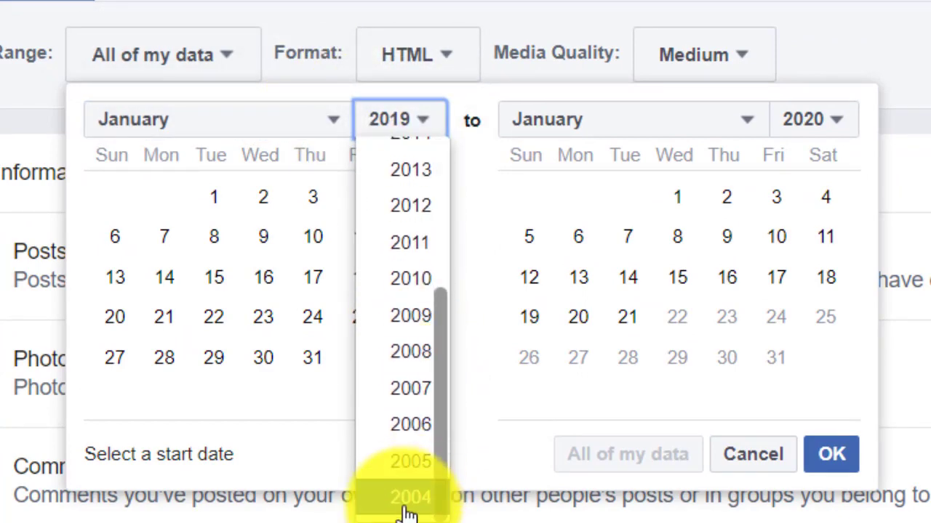
click(402, 507)
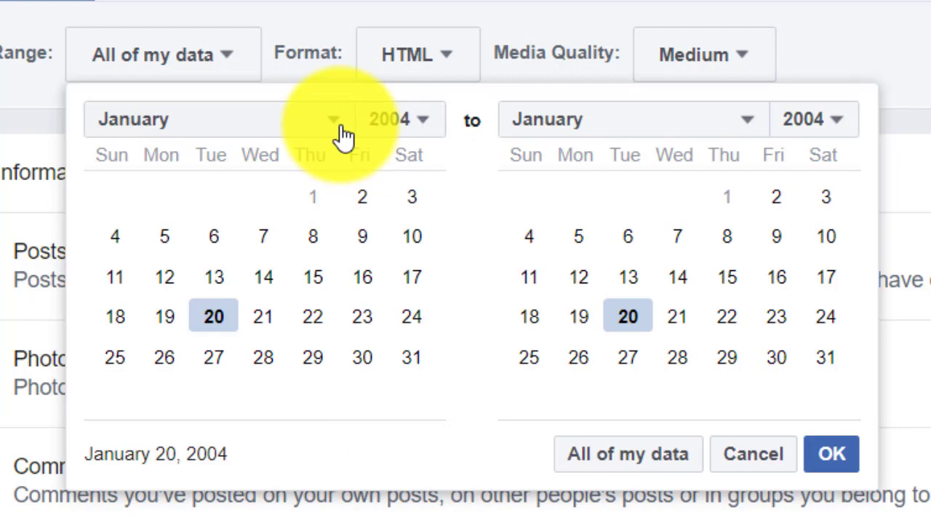
click(828, 122)
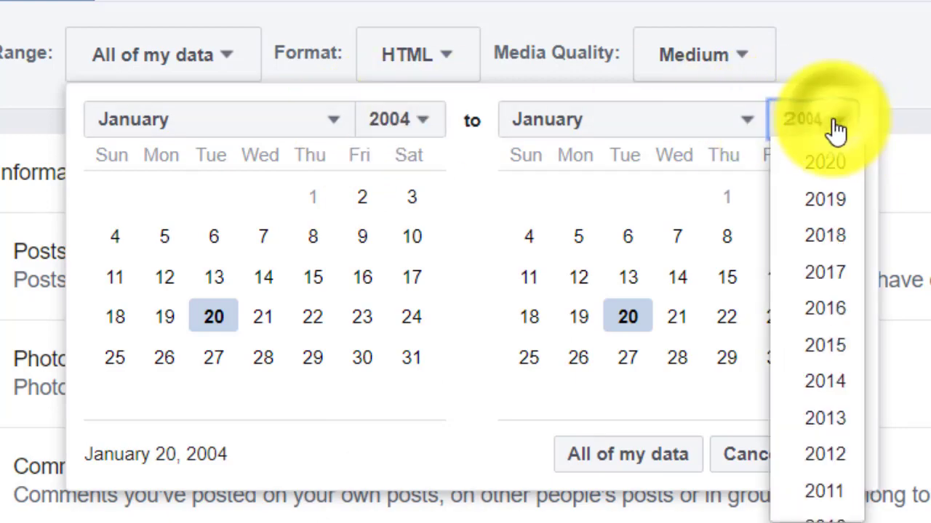
click(823, 162)
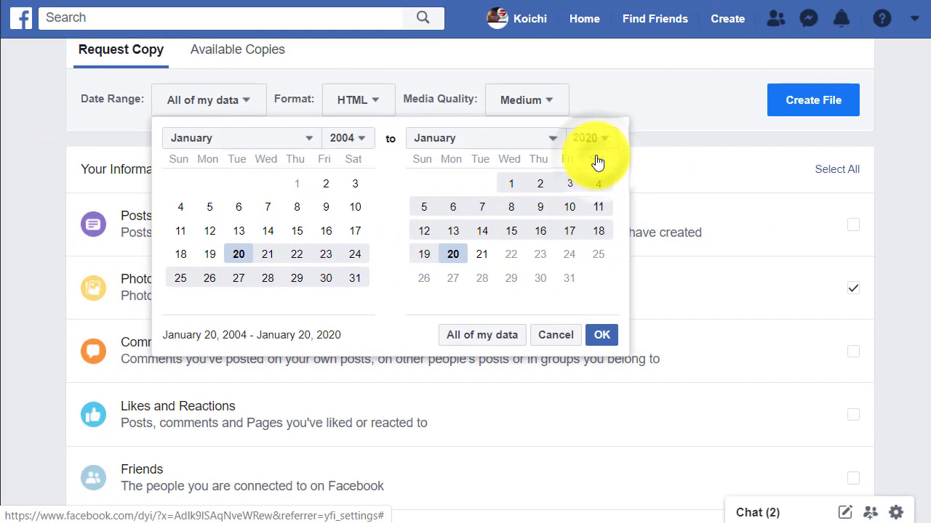
click(906, 54)
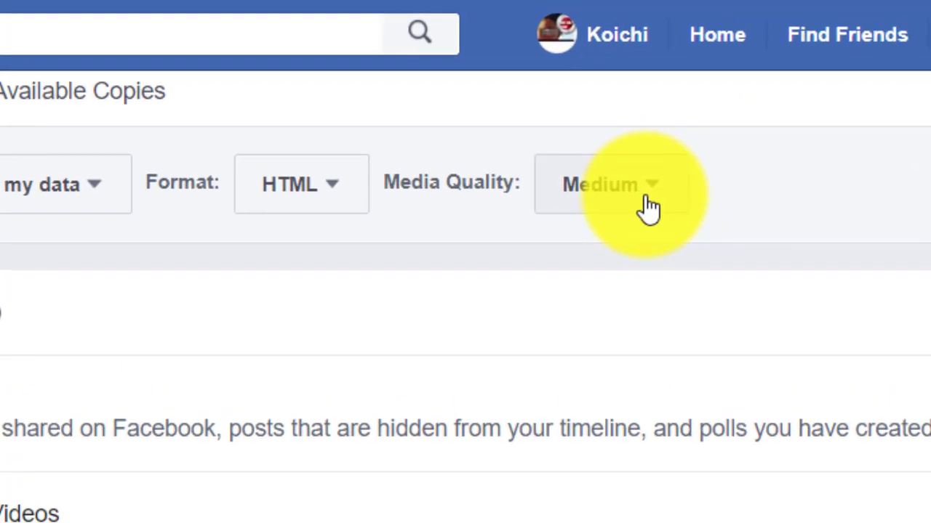
Step: Request creation of the file in HTML format with the media quality set to High
click(650, 208)
click(615, 244)
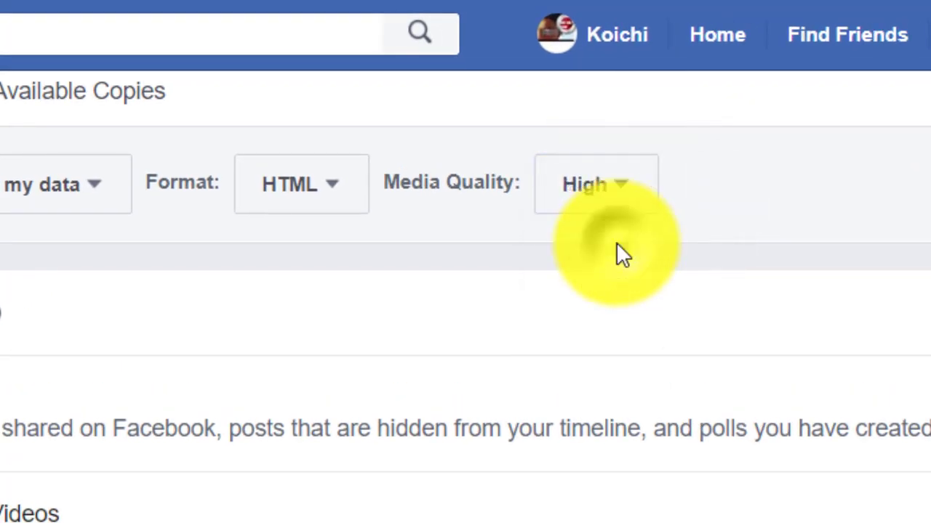
click(301, 199)
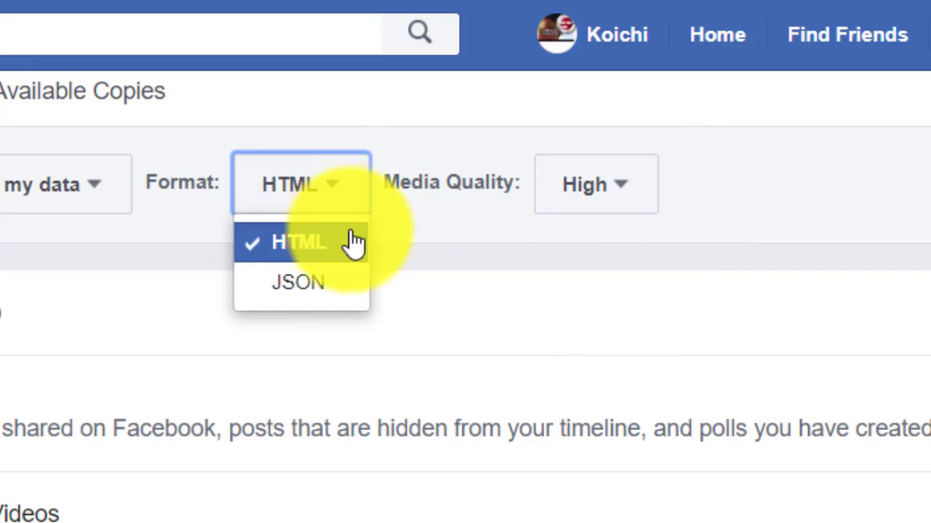
click(405, 219)
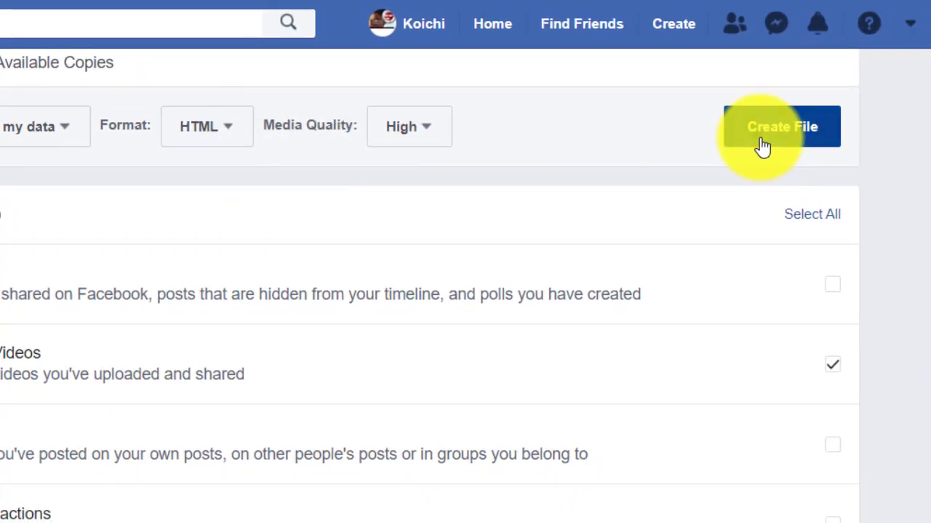
click(762, 144)
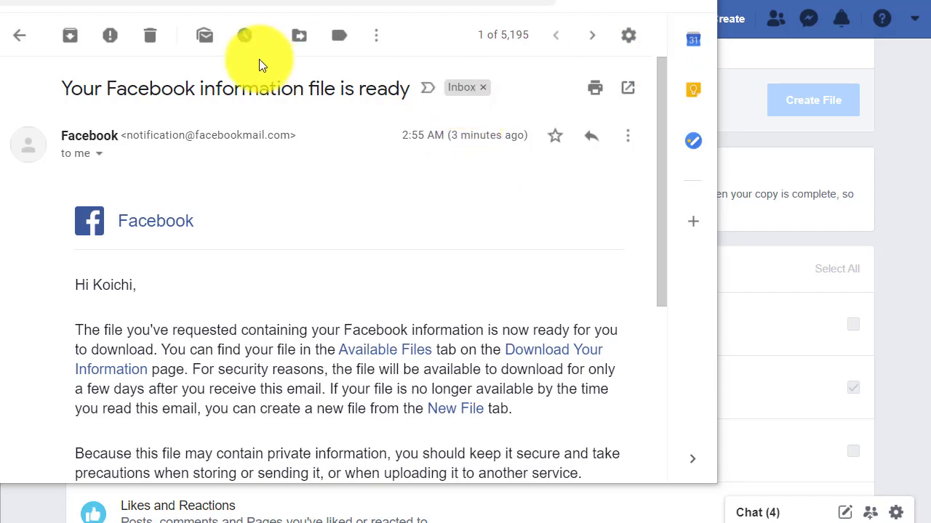
Step: Leave the email about the information file and check the Facebook notifications for it
key(ctrl+w)
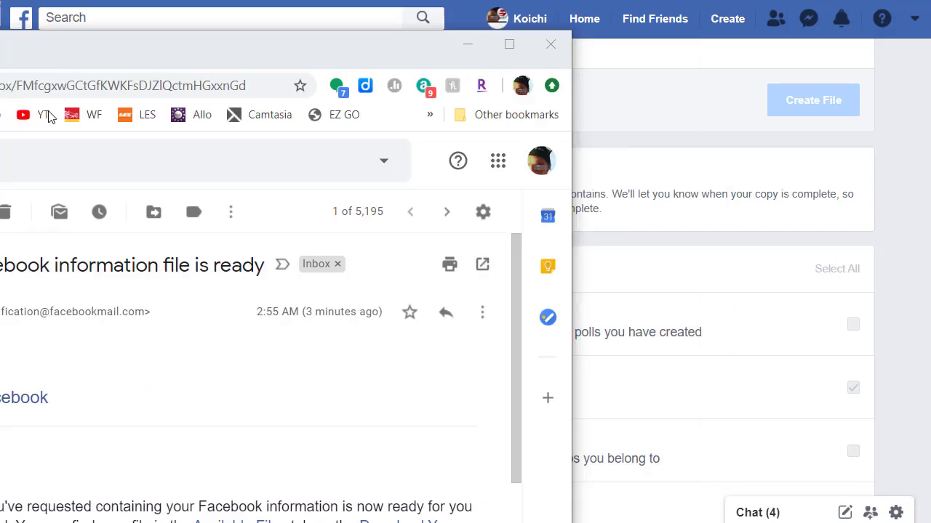
click(839, 21)
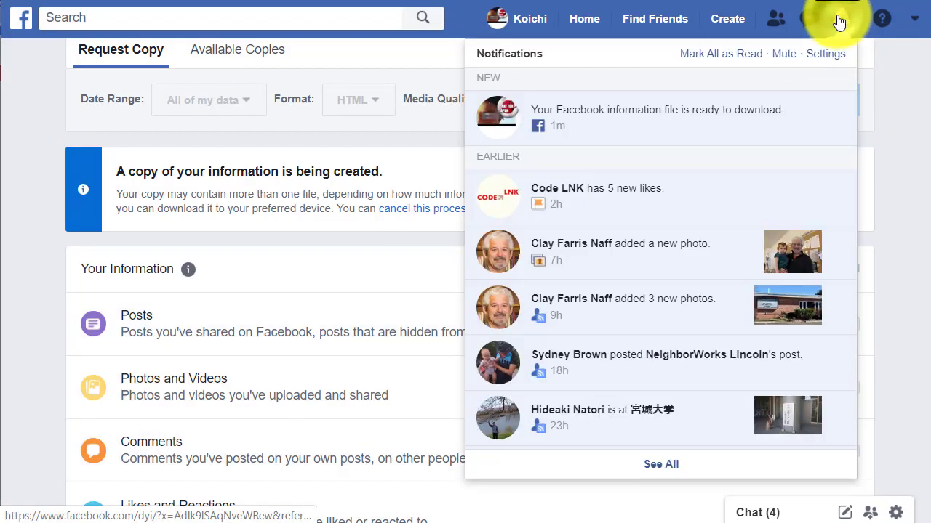
click(204, 285)
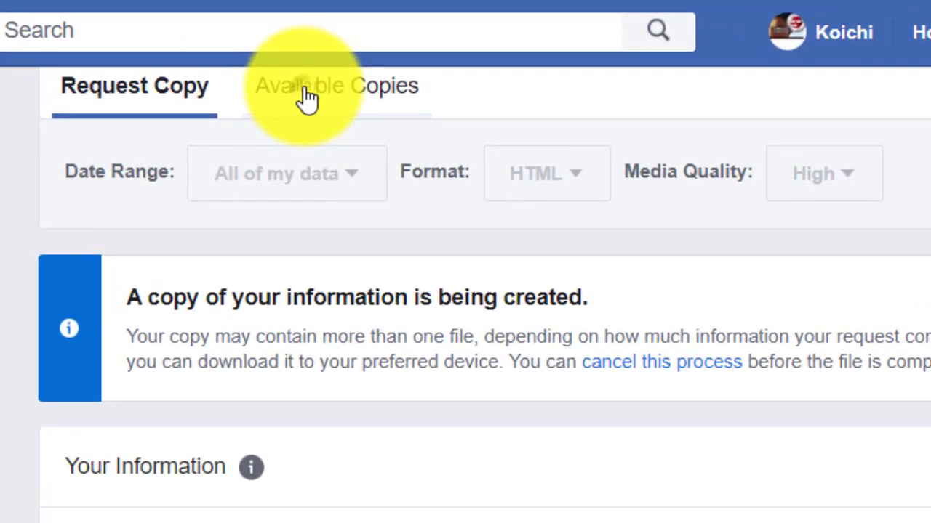
Step: Open the list of available copies through the notification about the information file
click(307, 97)
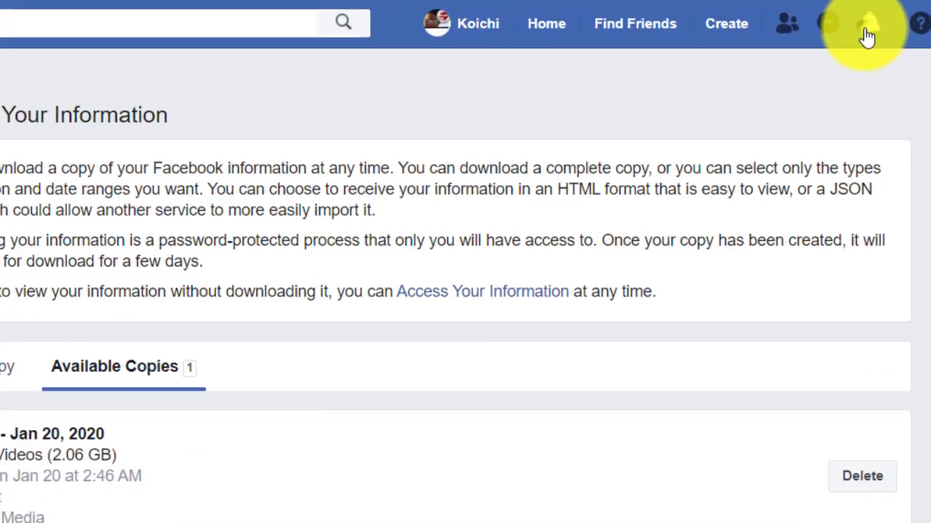
click(865, 33)
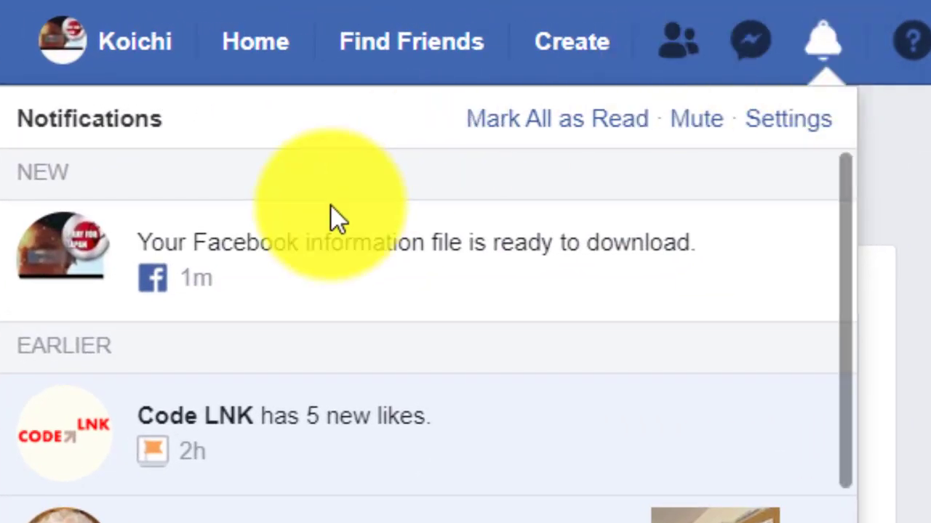
click(297, 260)
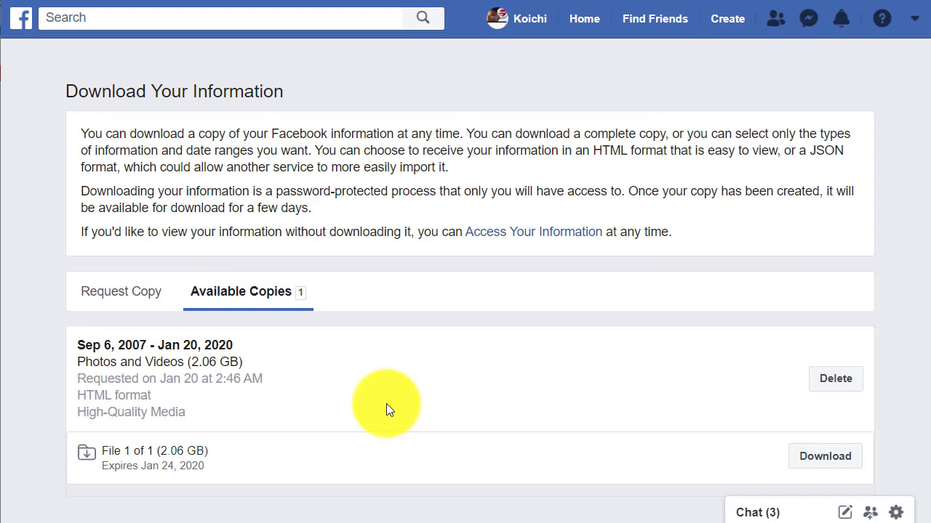
Step: Download the available Photos and Videos file, re-entering the account password to authorize it
scroll(290, 404, down, 1)
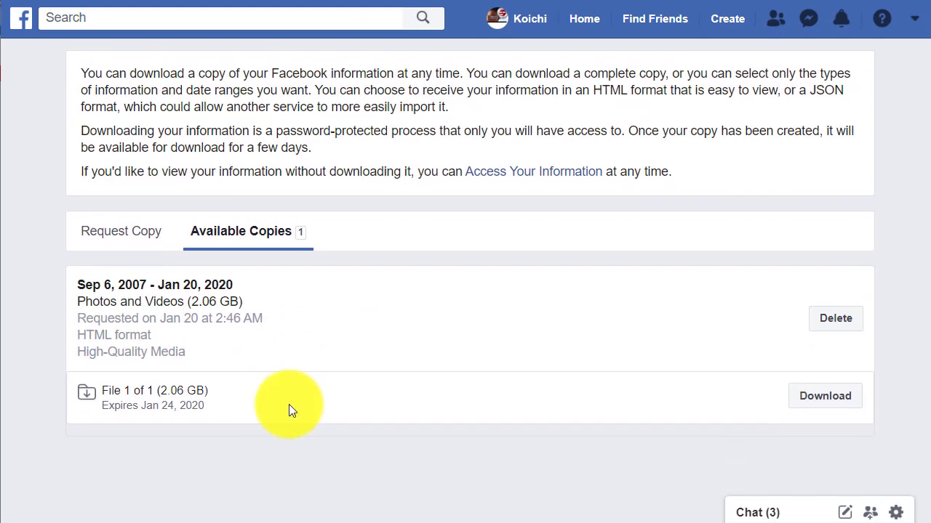
click(802, 398)
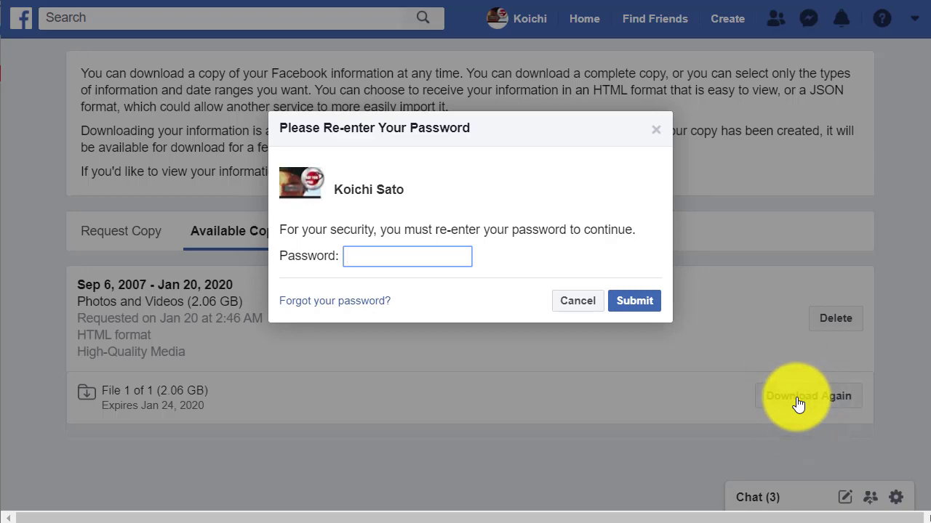
text(•••••••••••)
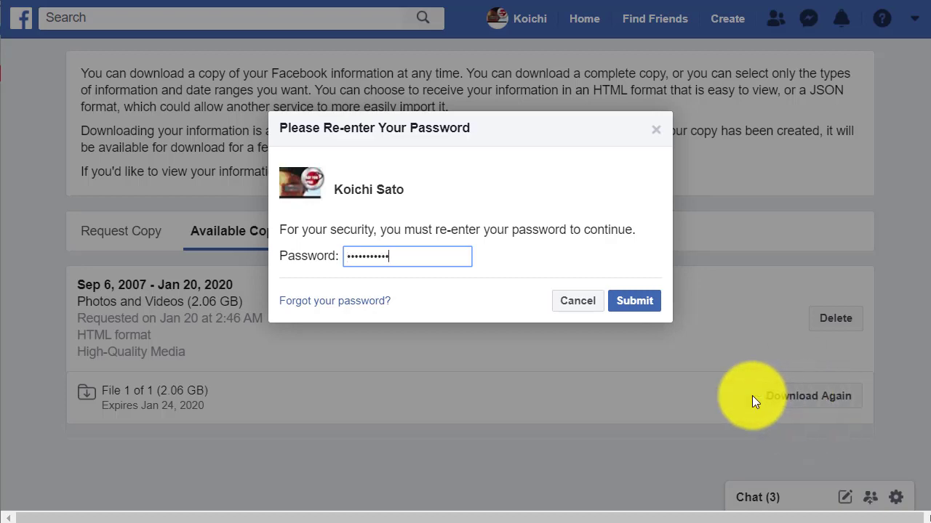
click(645, 306)
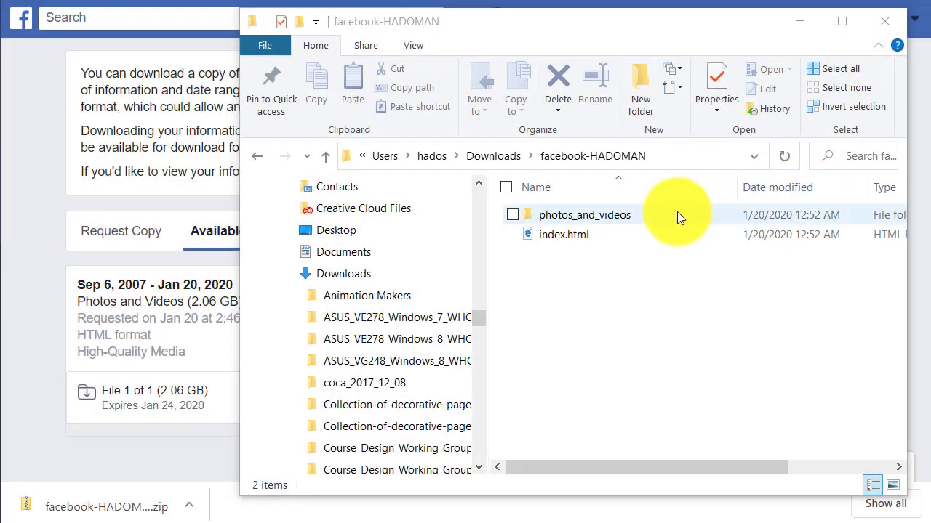
Step: In File Explorer, open the extracted photos_and_videos folder and view the pictures in its 4th of July fireworks album
double_click(547, 215)
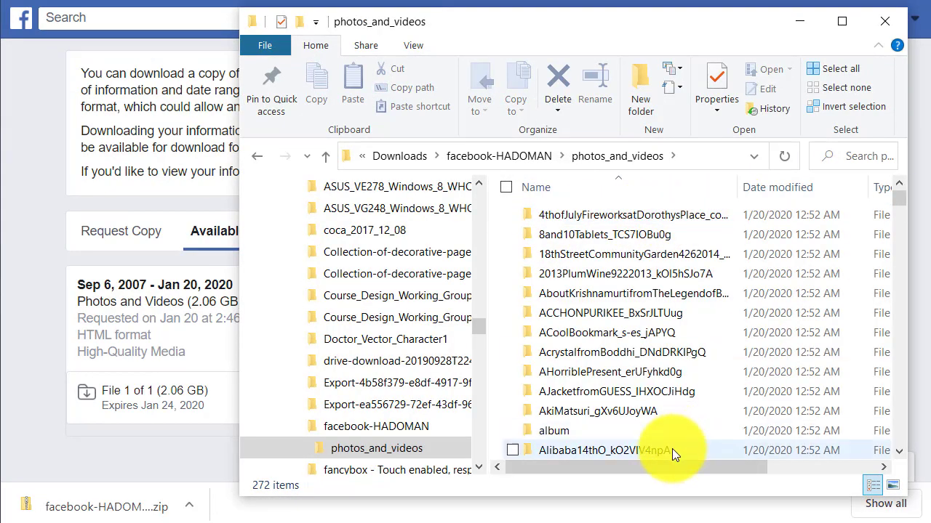
mouse_move(898, 208)
mouse_down()
mouse_move(887, 464)
mouse_move(899, 405)
mouse_move(899, 200)
mouse_up()
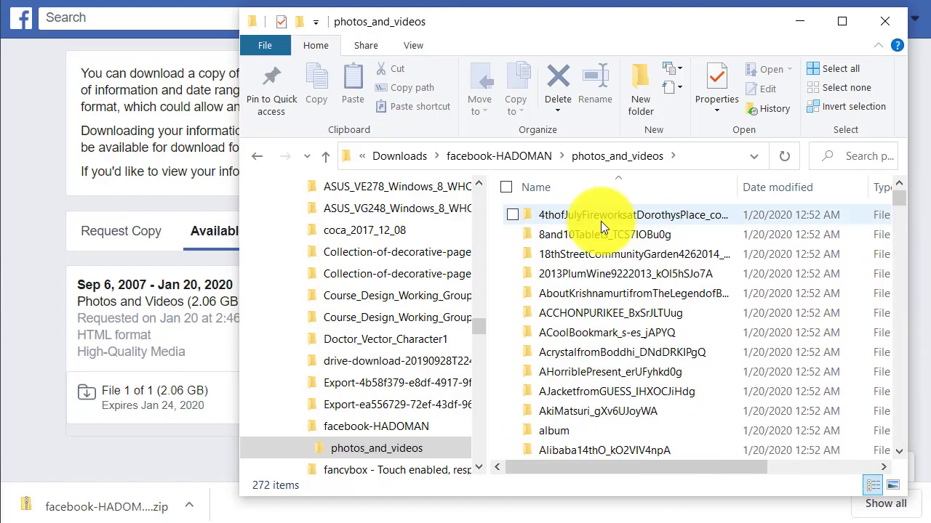
double_click(601, 218)
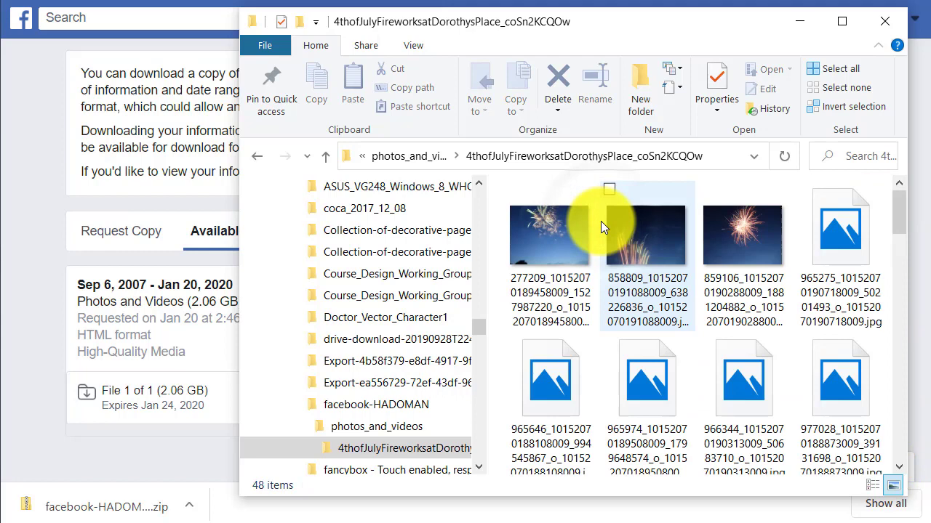
scroll(411, 391, down, 1)
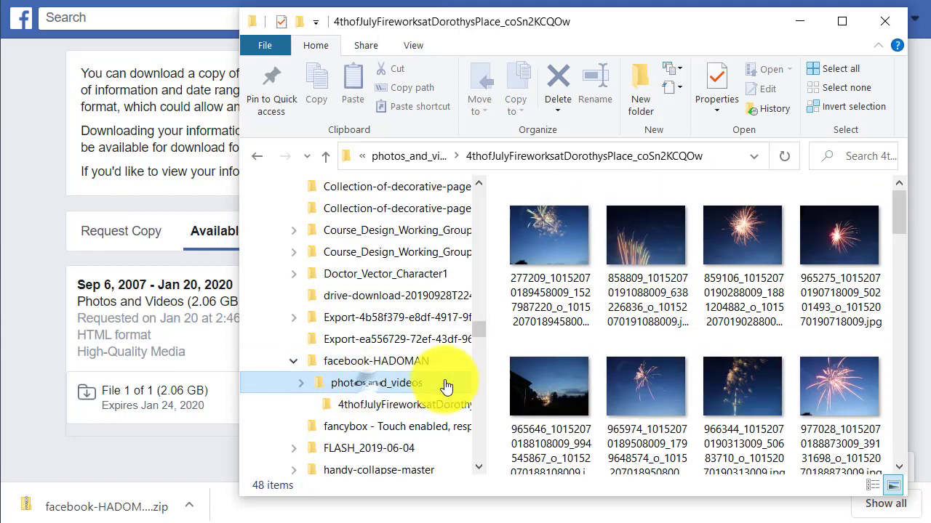
Step: Open the 8and10Tablets_TCS7IOBu0g album folder and examine the file dates in the first image's properties
click(432, 382)
double_click(575, 231)
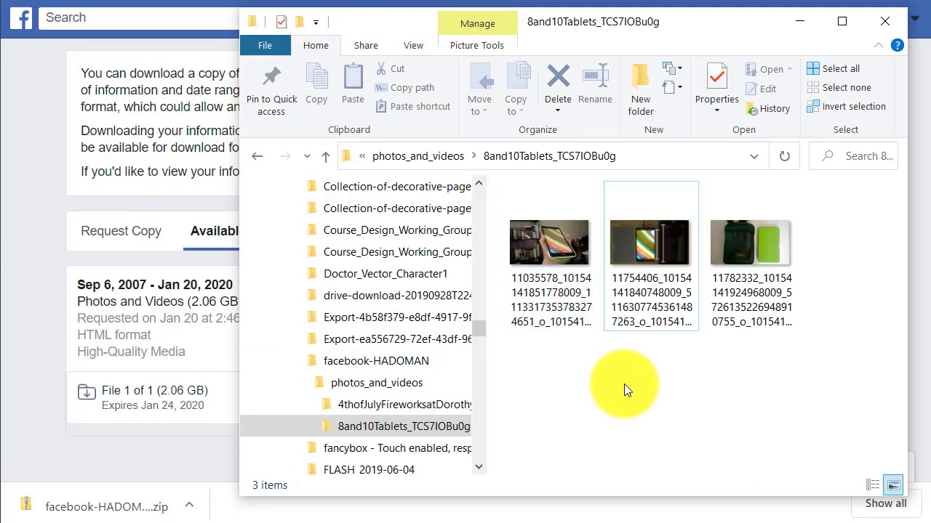
right_click(542, 298)
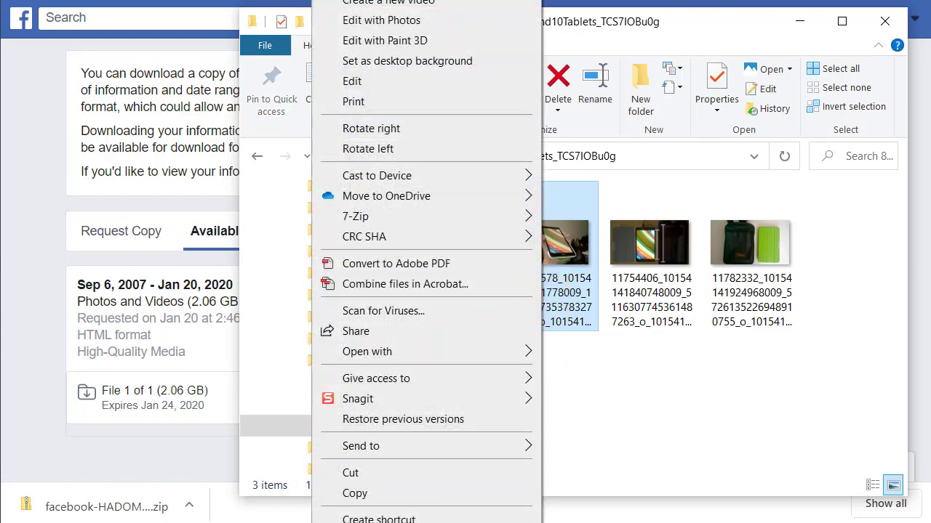
click(552, 367)
drag(739, 145, 712, 2)
click(719, 56)
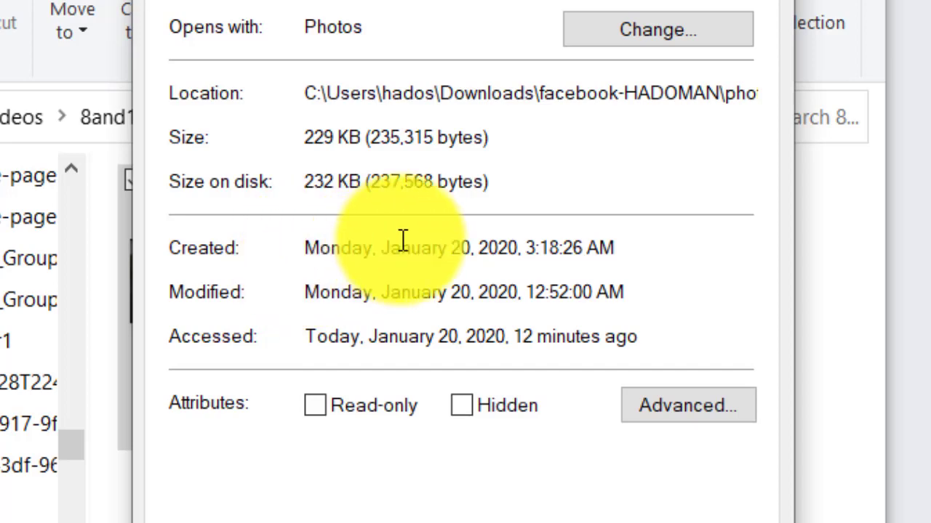
key(Escape)
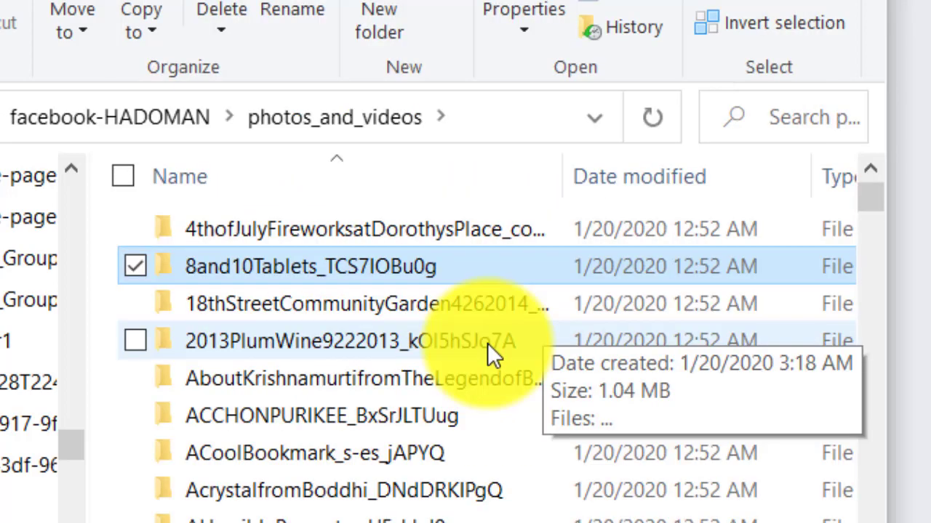